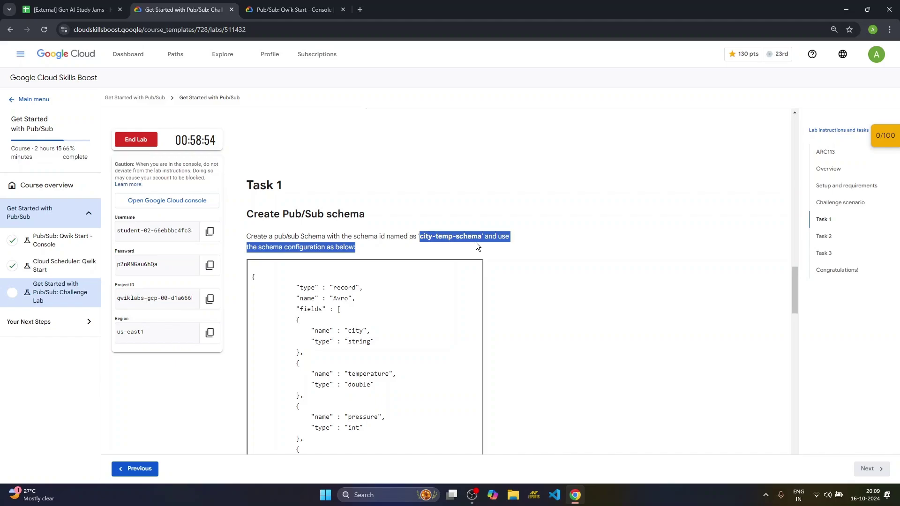
Open the Google Cloud console in an incognito window, sign in with the lab account password and accept the new account terms
left_click(454, 256)
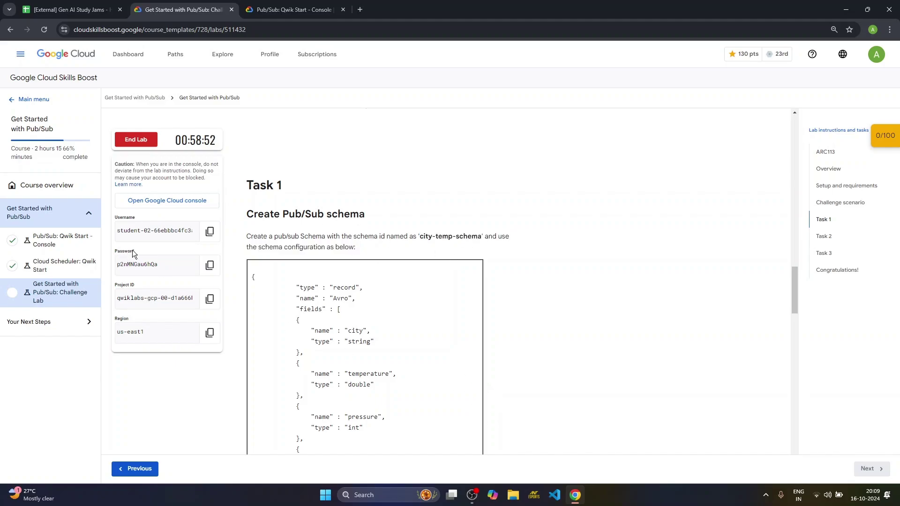
right_click(167, 202)
left_click(244, 237)
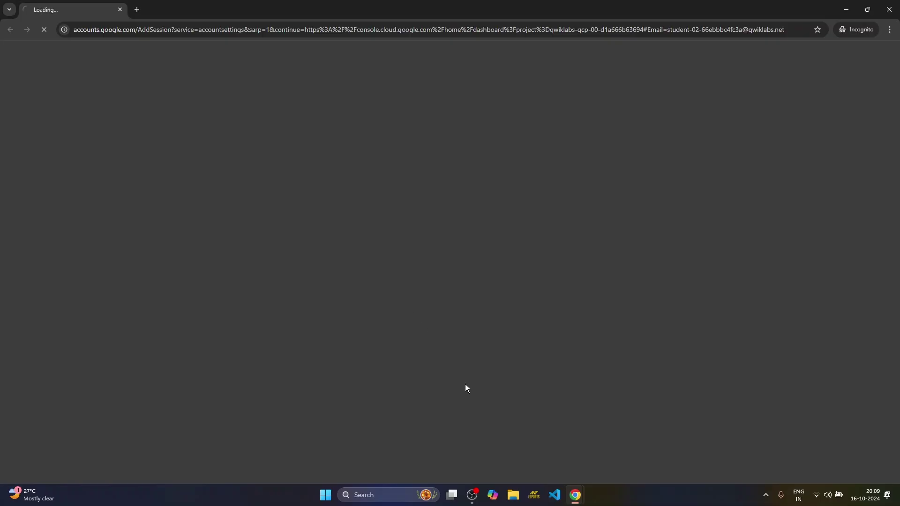
key("alt+Tab")
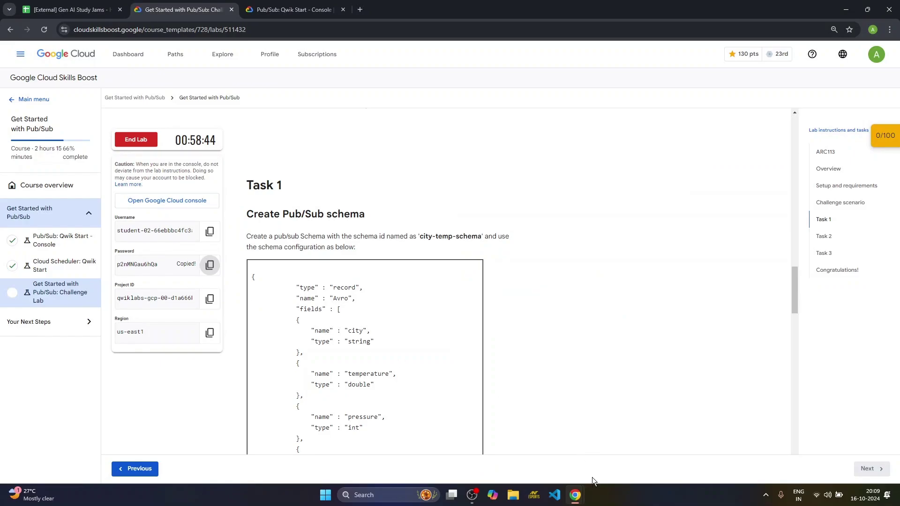
mouse_move(589, 480)
left_click(600, 417)
key("ctrl+v")
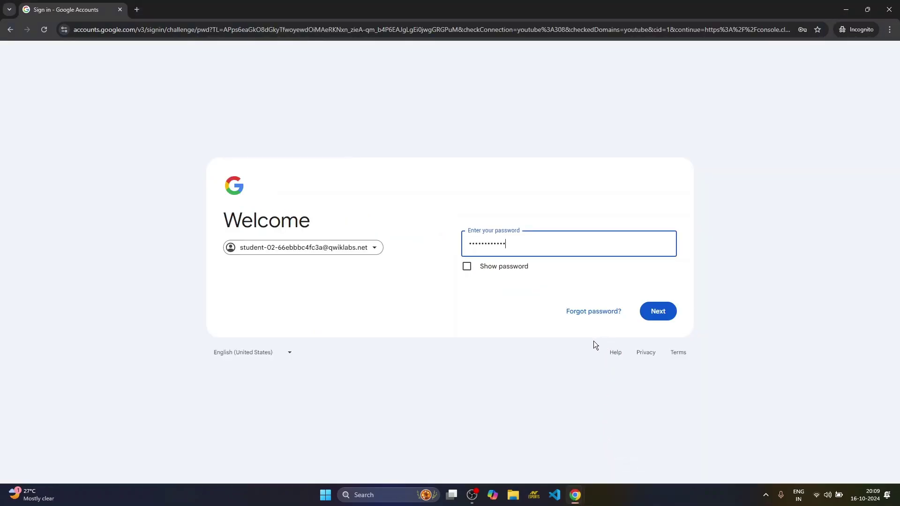
key("Return")
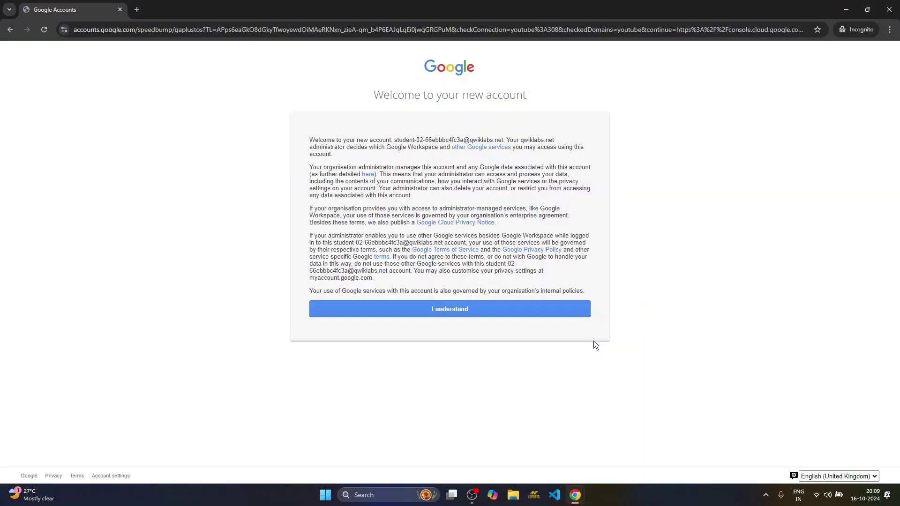
left_click(532, 311)
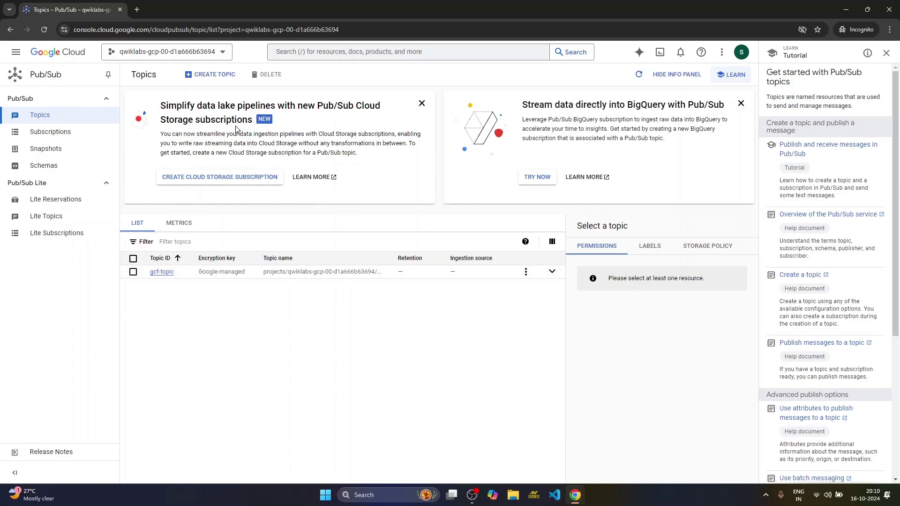
Start a new Pub/Sub schema and copy the schema configuration from Task 1 of the lab instructions
left_click(218, 78)
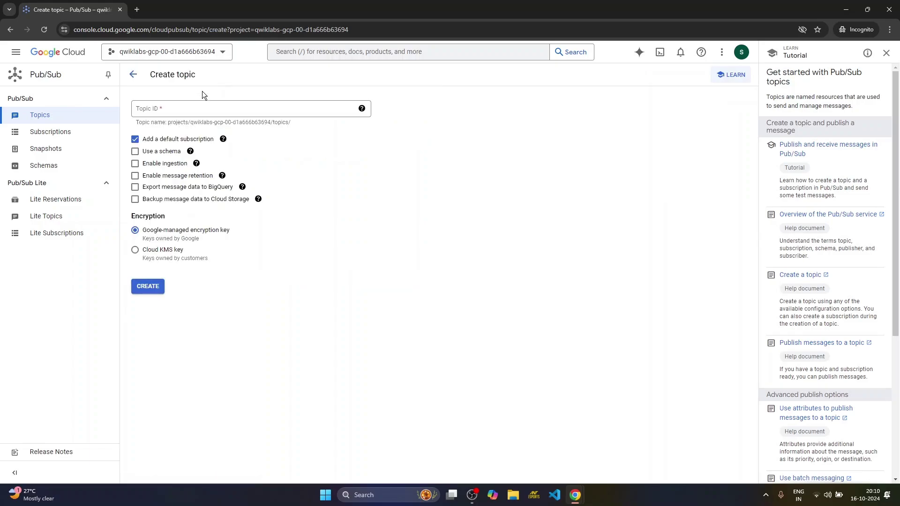
left_click(133, 74)
left_click(44, 166)
left_click(215, 74)
left_click(520, 450)
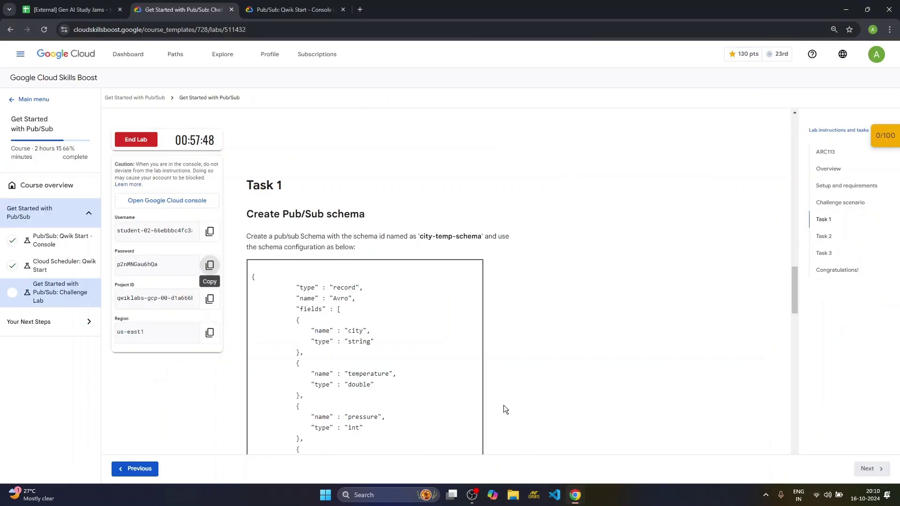
scroll(337, 233, "down", 2)
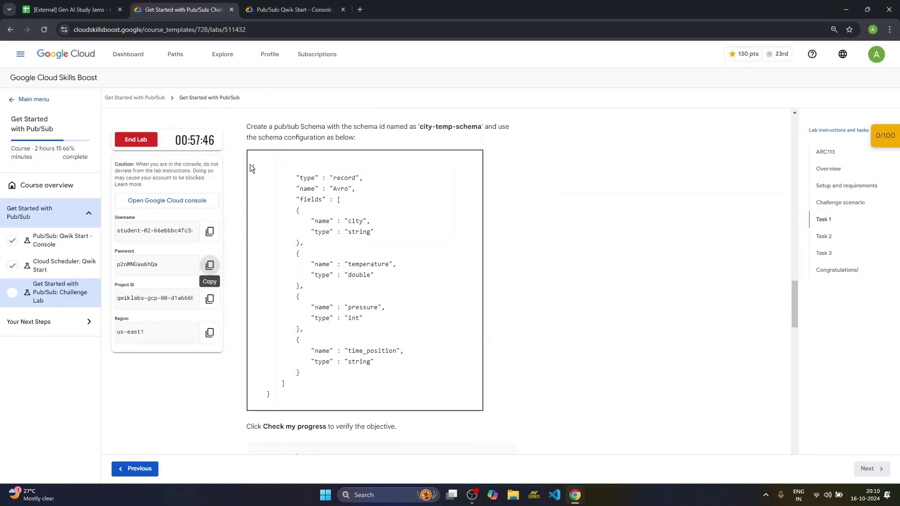
left_click_drag(251, 166, 311, 391)
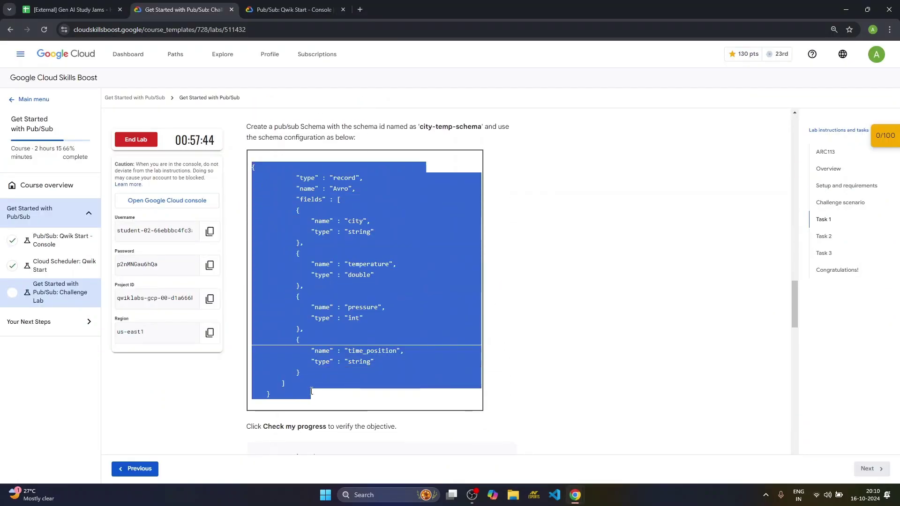
Create the Avro schema city-temp-schema with the copied definition and check the Task 1 progress on the lab page
scroll(499, 342, "down", 7)
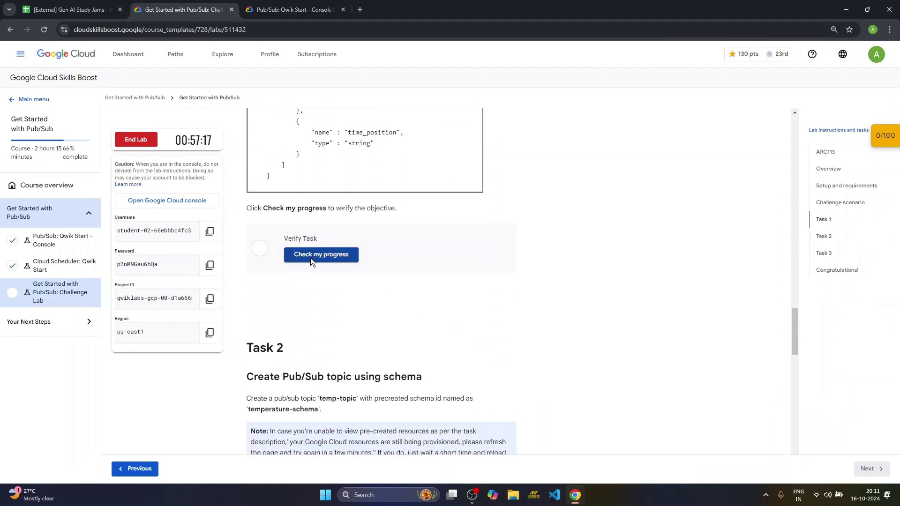
left_click(310, 258)
key("alt+Tab")
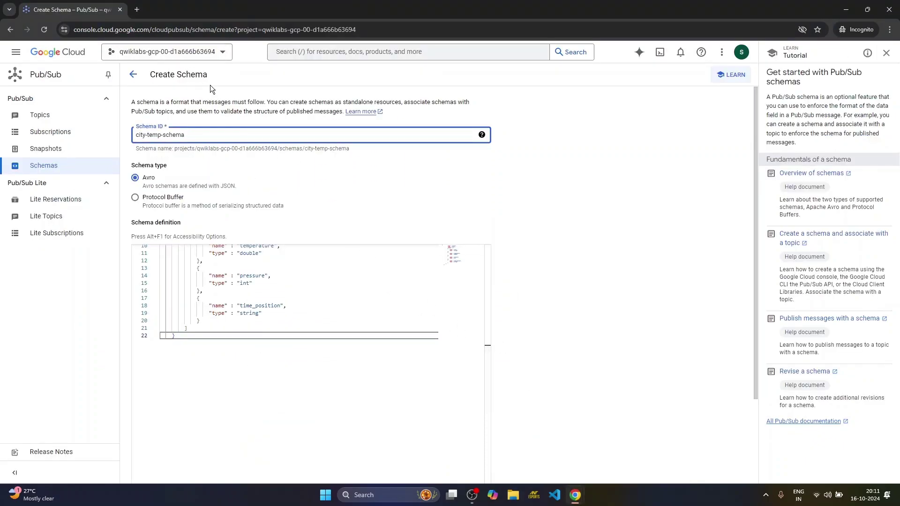
scroll(220, 224, "down", 2)
left_click(147, 464)
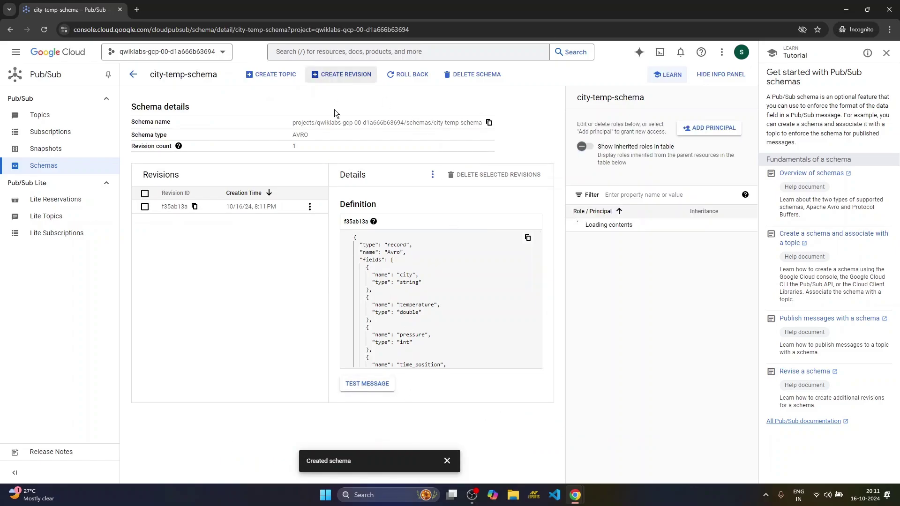
key("alt+Tab")
left_click(328, 256)
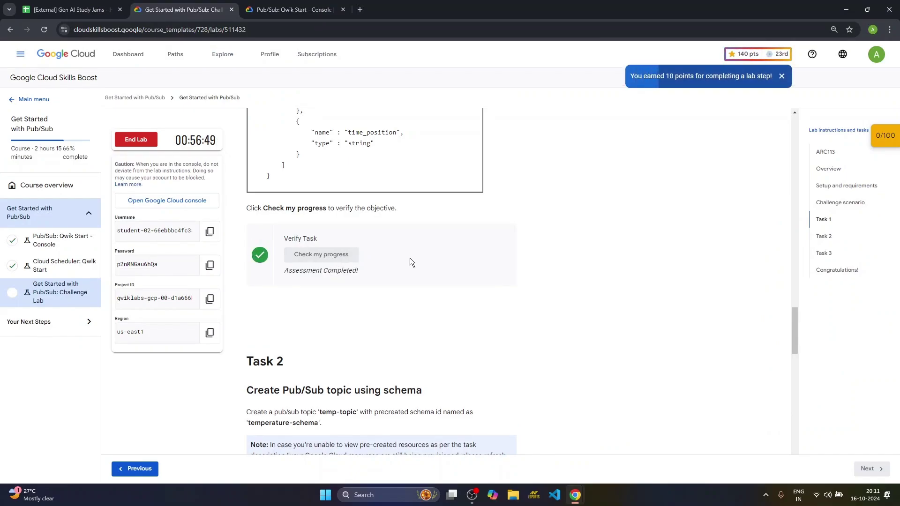
Create the topic temp-topic using temperature-schema with JSON message encoding, and check the Task 2 progress on the lab page
scroll(409, 258, "down", 4)
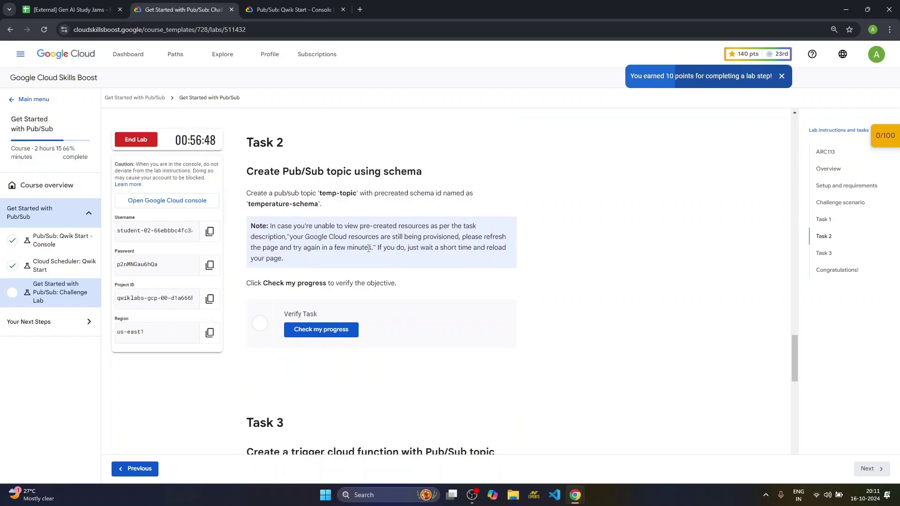
double_click(322, 192)
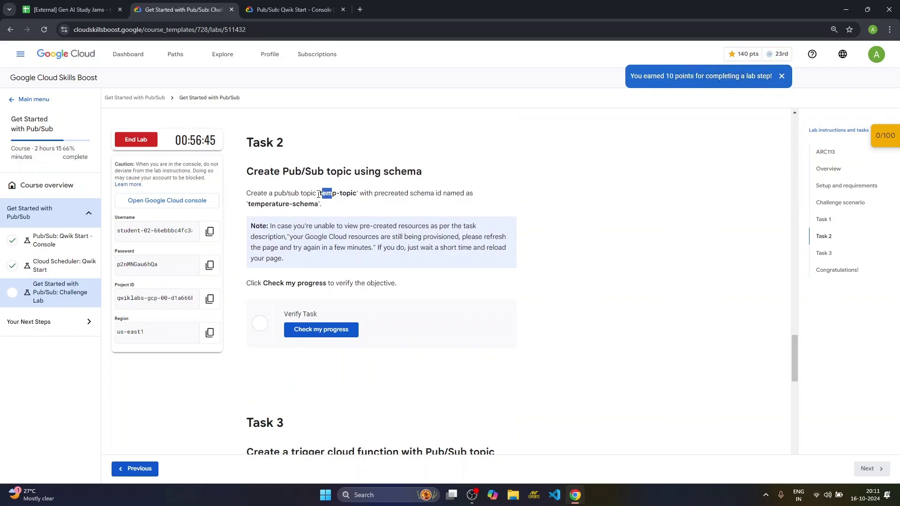
left_click_drag(320, 193, 356, 199)
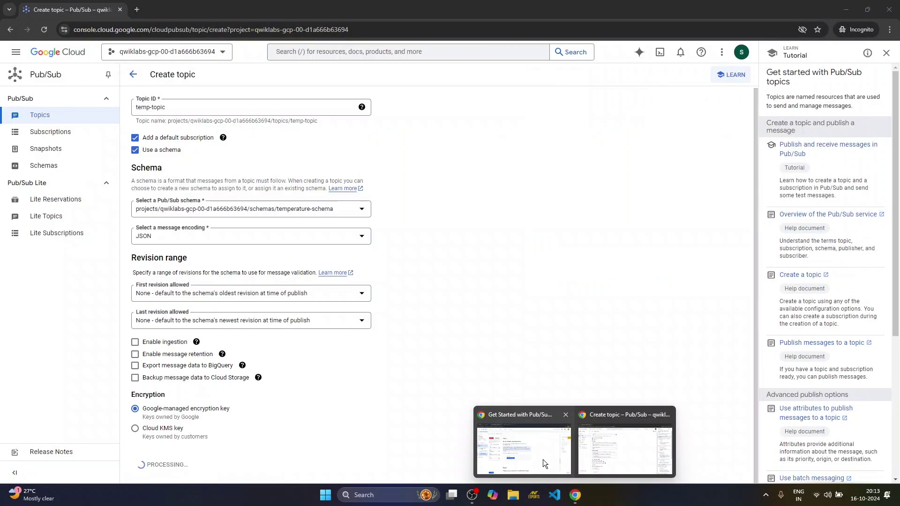
left_click(542, 460)
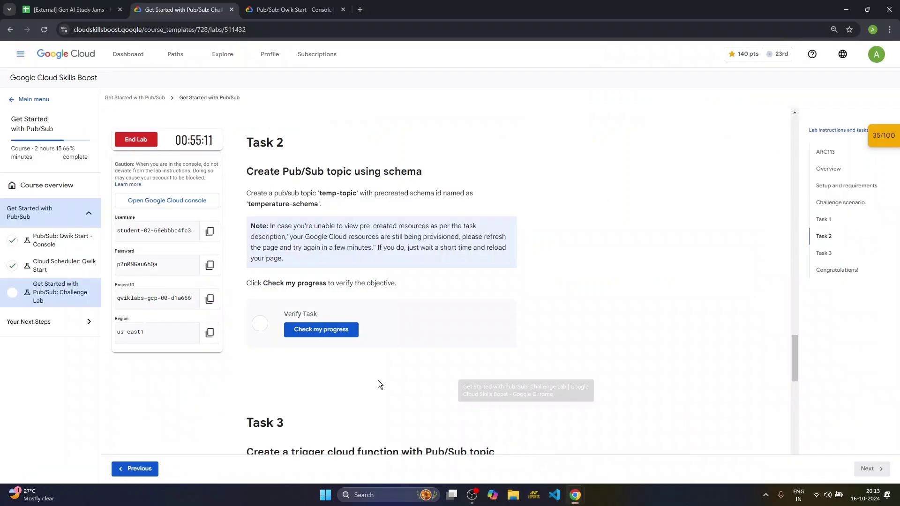
left_click(310, 330)
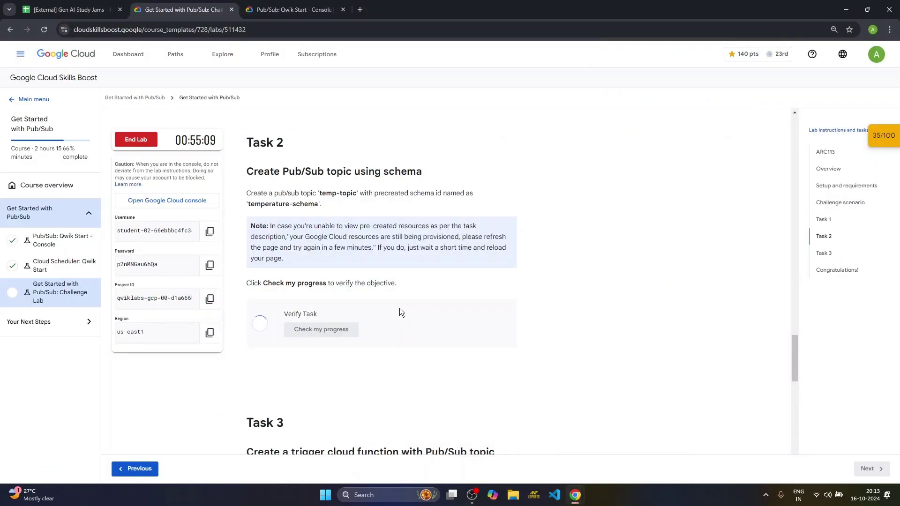
Consult the Task 3 instructions and start a Cloud Run function triggered by gcf-topic
key("alt+Tab")
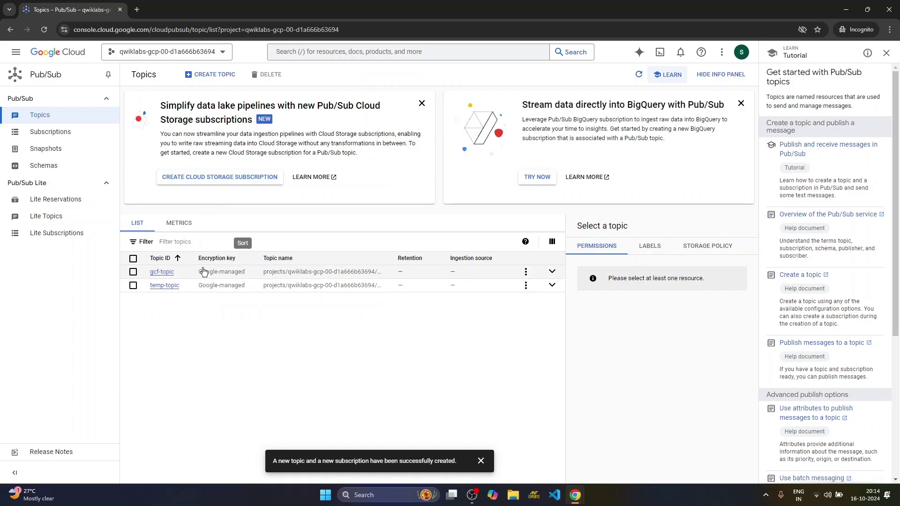
left_click(523, 273)
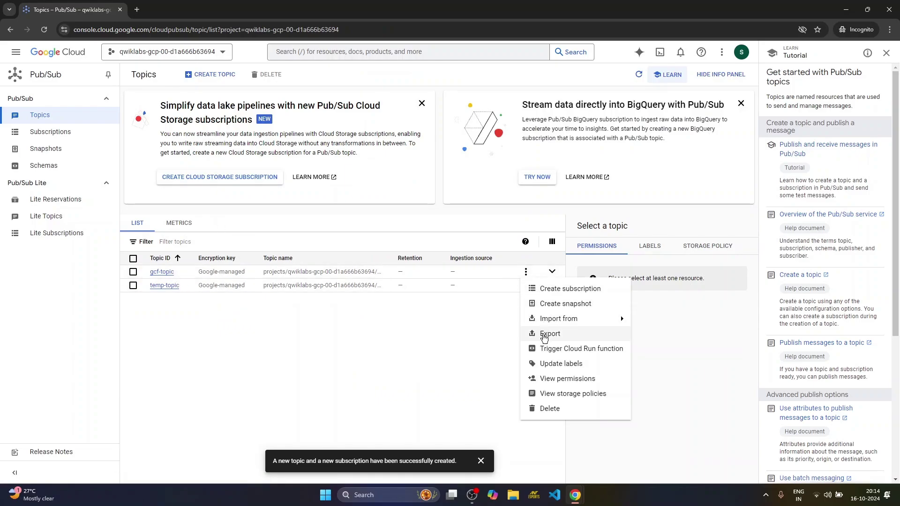
key("alt+Tab")
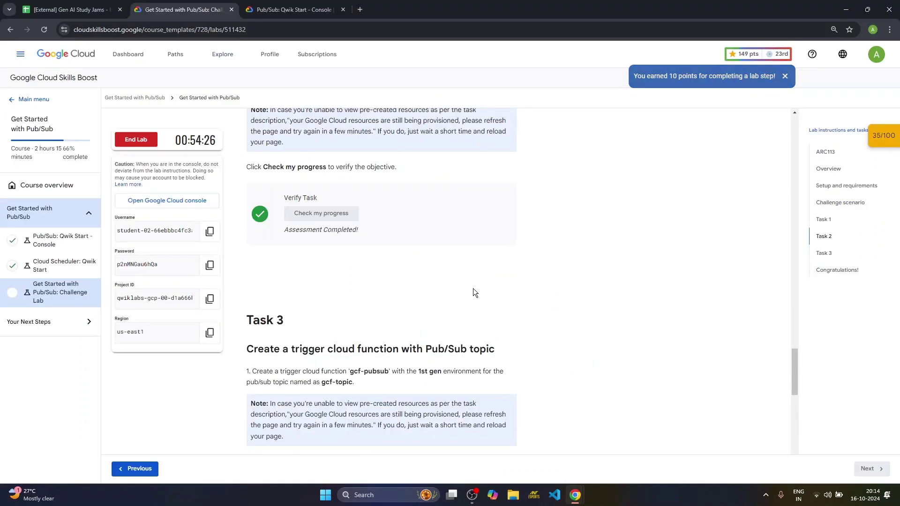
scroll(473, 288, "down", 3)
key("alt+Tab")
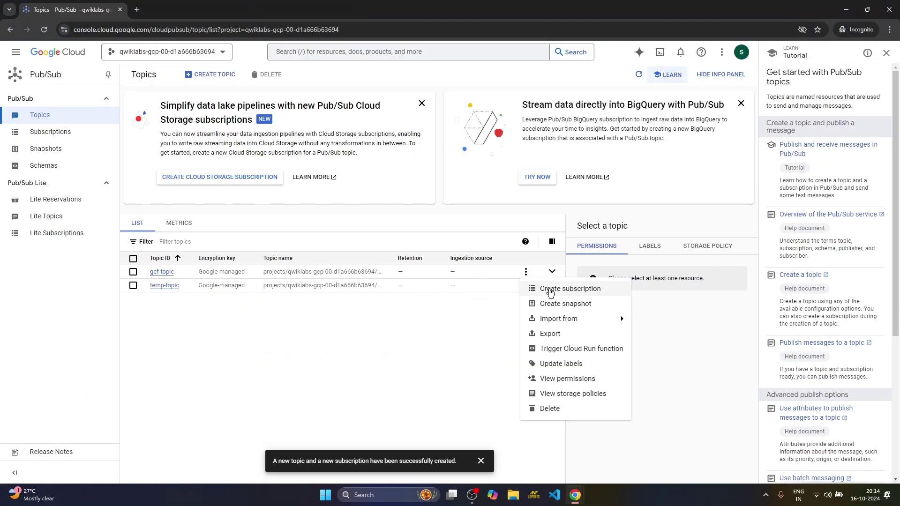
left_click(560, 348)
Name the function gcf-pubsub, as given in the Task 3 instructions
key("alt+Tab")
left_click_drag(321, 251, 390, 243)
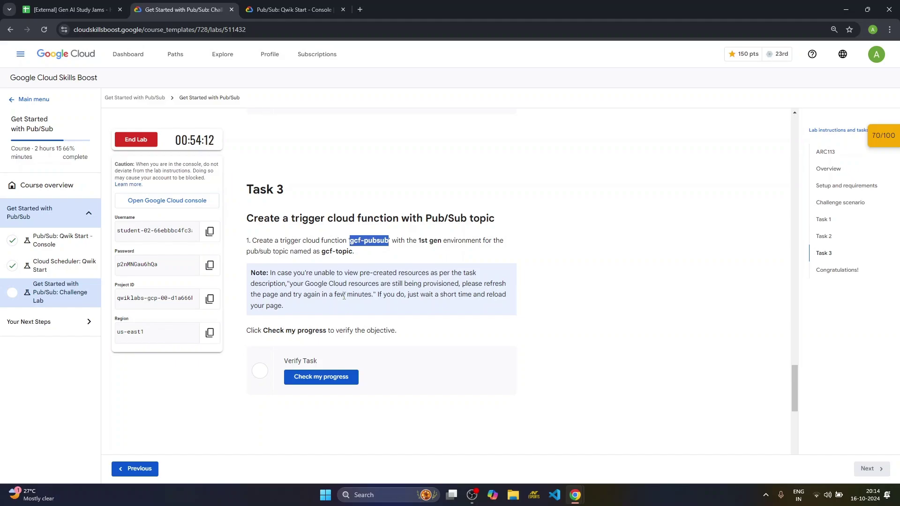
key("alt+Tab")
left_click(557, 127)
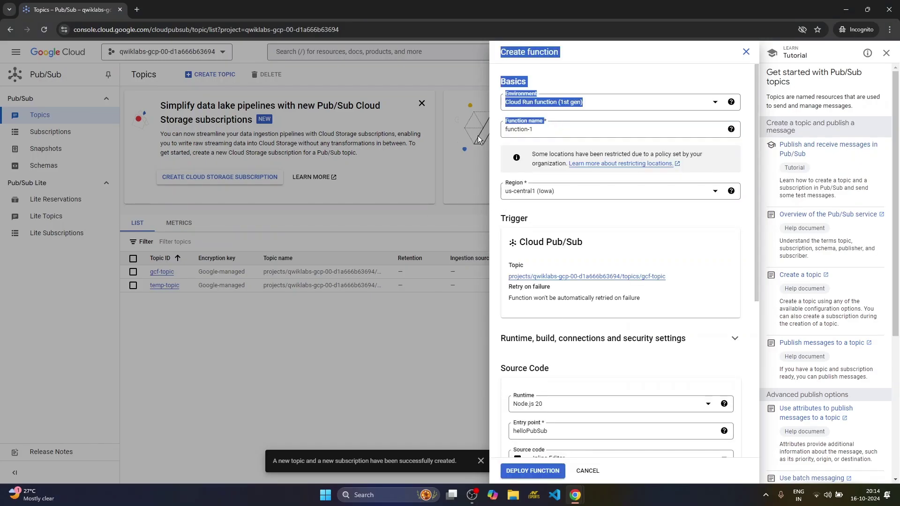
left_click(528, 130)
key("shift+Left")
key("shift+Left")
key("ctrl+a")
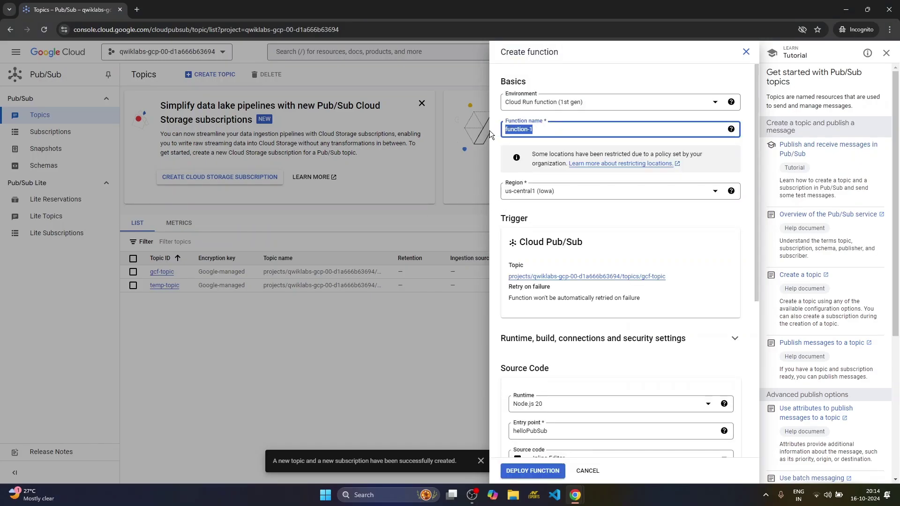
type("gcf-pubsub")
scroll(569, 401, "down", 1)
Set the function's region to us-east1 (South Carolina), matching the lab details, and deploy the function
key("alt+Tab")
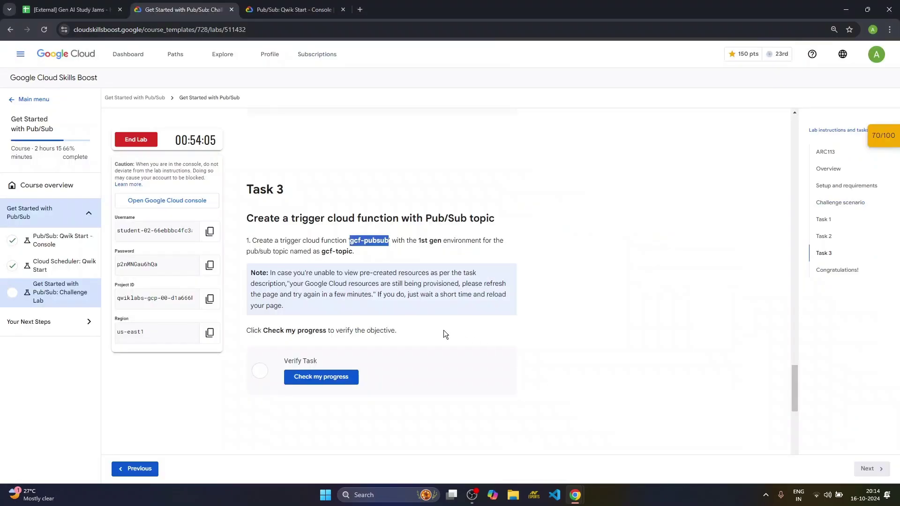
left_click(209, 333)
key("alt+Tab")
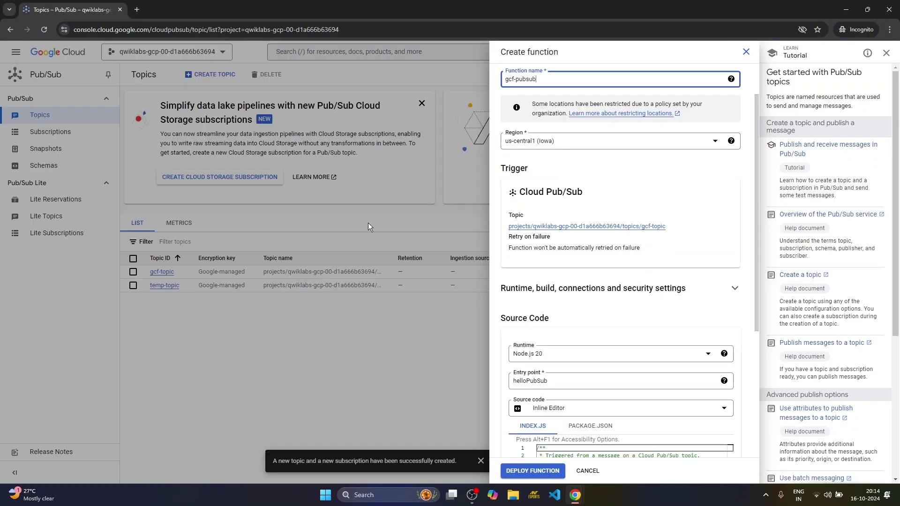
left_click(561, 148)
left_click(546, 210)
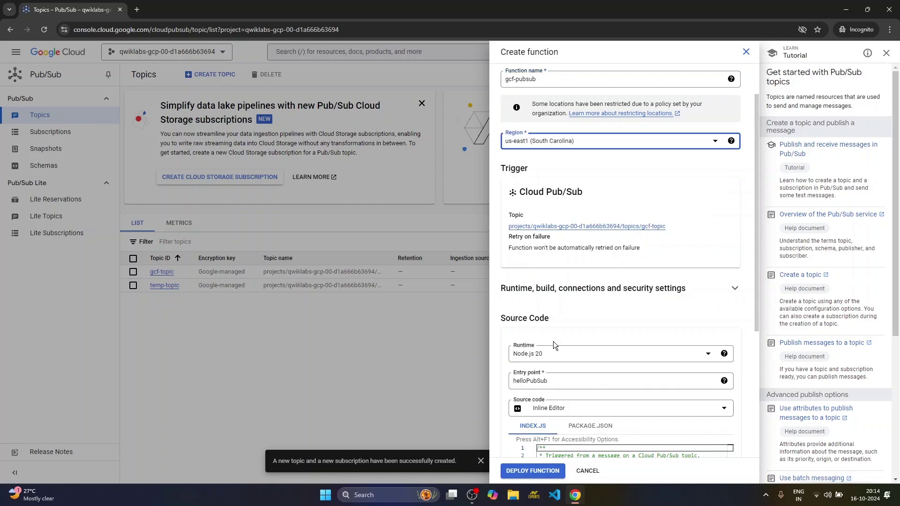
left_click(527, 470)
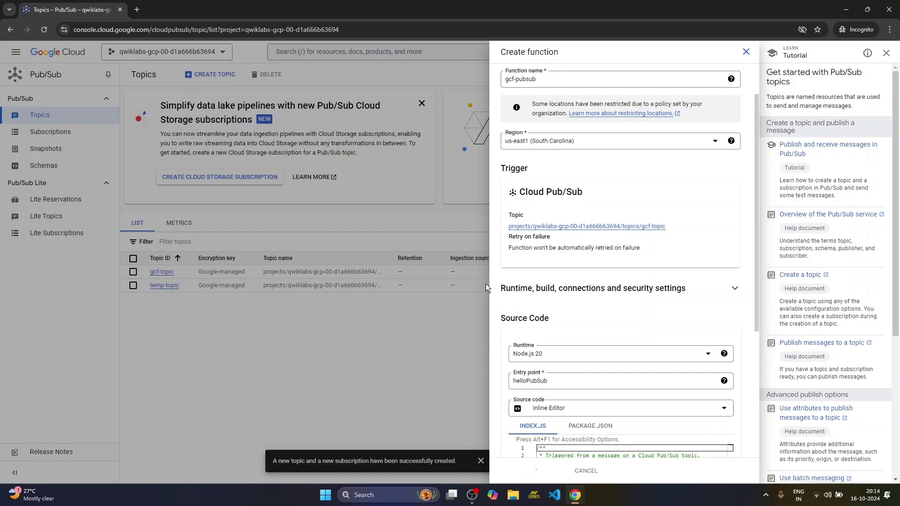
scroll(541, 229, "up", 2)
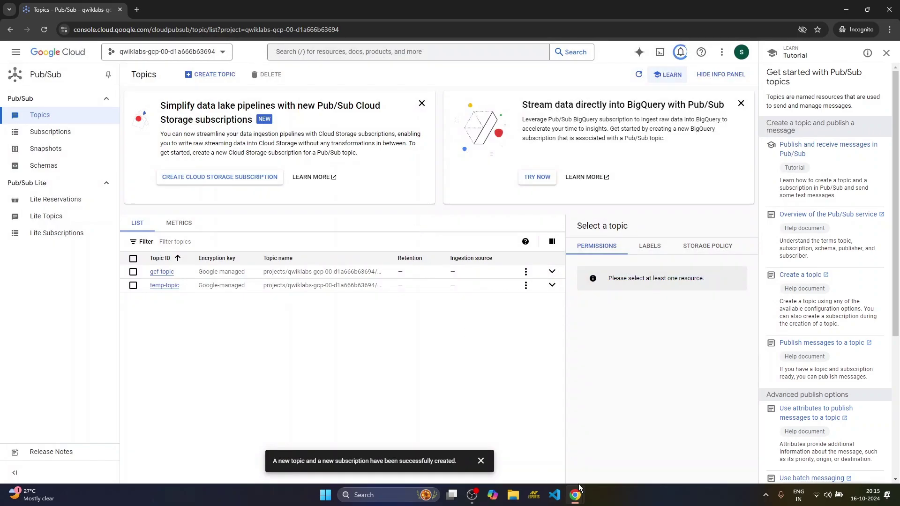
Check the Task 3 progress on the lab page
mouse_move(579, 484)
left_click(538, 460)
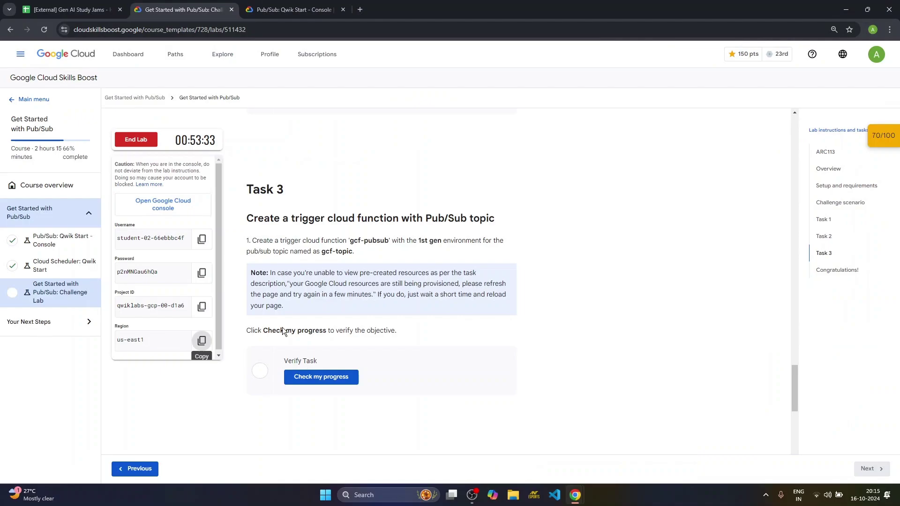
left_click(308, 380)
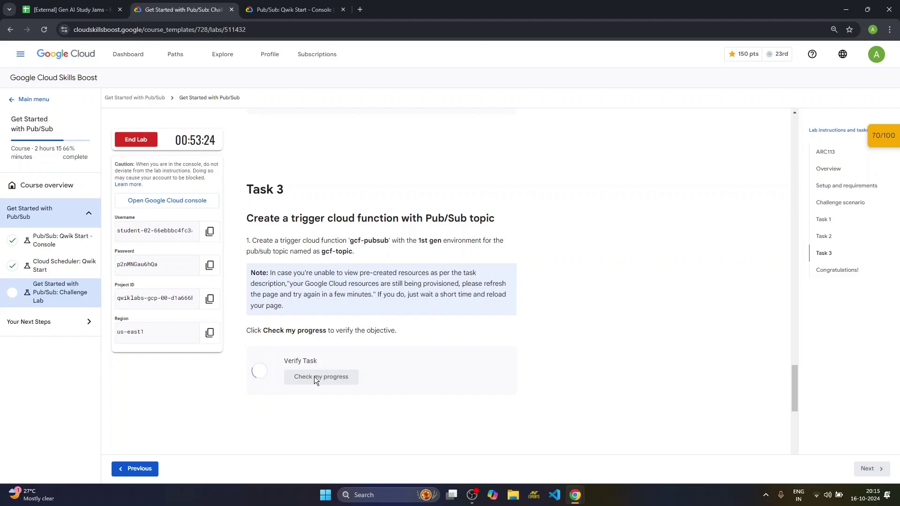
left_click(314, 377)
Return to the Google Cloud console and view the notifications for the function's deployment status
mouse_move(579, 495)
left_click(587, 447)
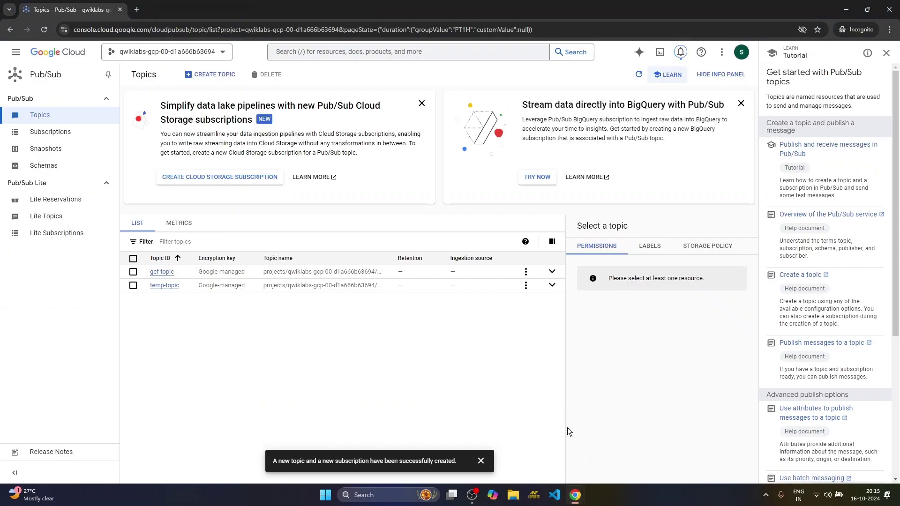
left_click(680, 53)
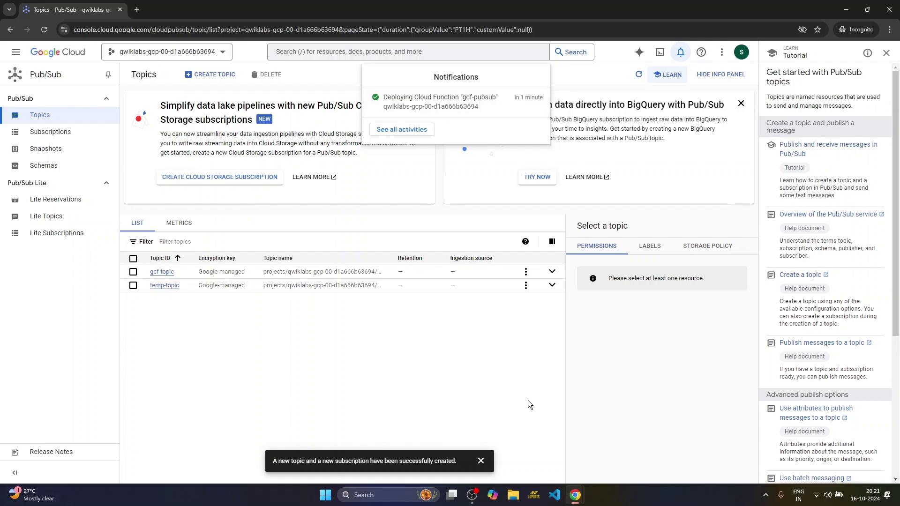
Dismiss the console's topic-creation message, switch back to the lab page and check the Task 3 progress again
left_click(479, 463)
left_click(480, 461)
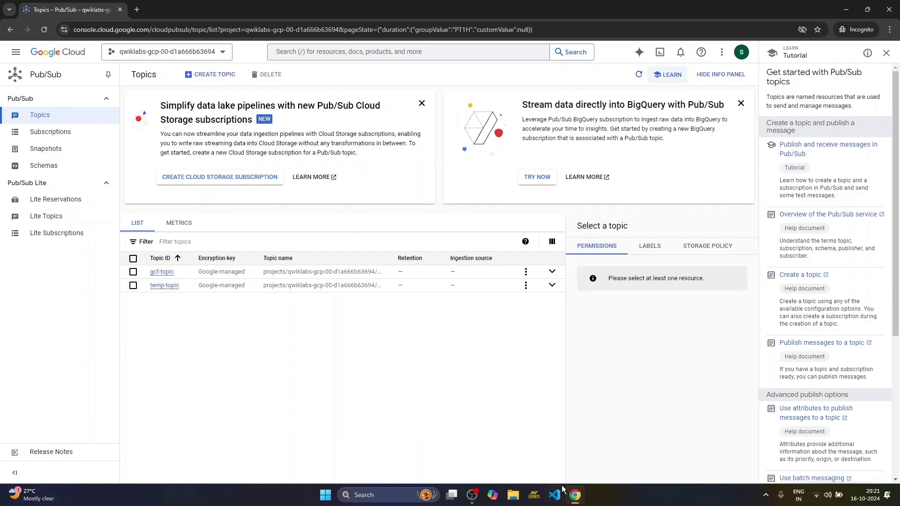
mouse_move(562, 488)
left_click(560, 471)
left_click(331, 375)
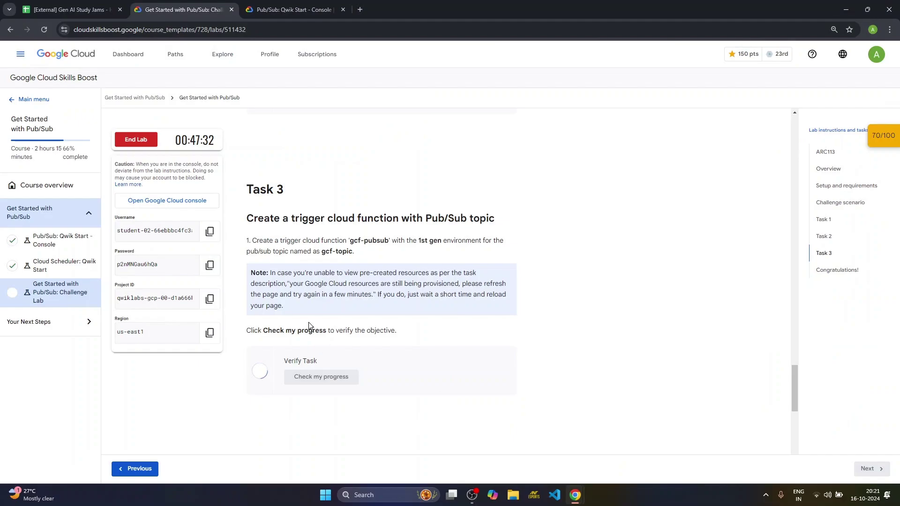
Cancel the prompt to end the lab and run the task3 progress check from the lab's checkpoint score list
left_click(153, 141)
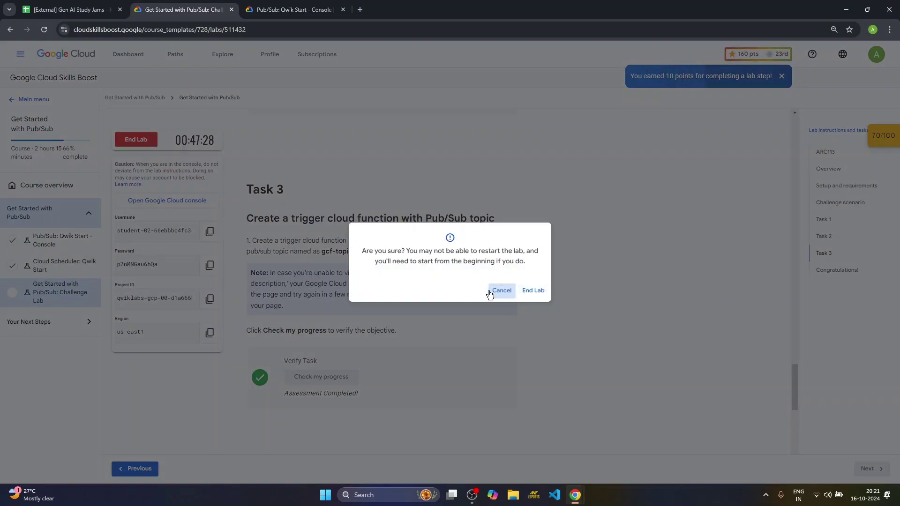
left_click(490, 292)
left_click(872, 133)
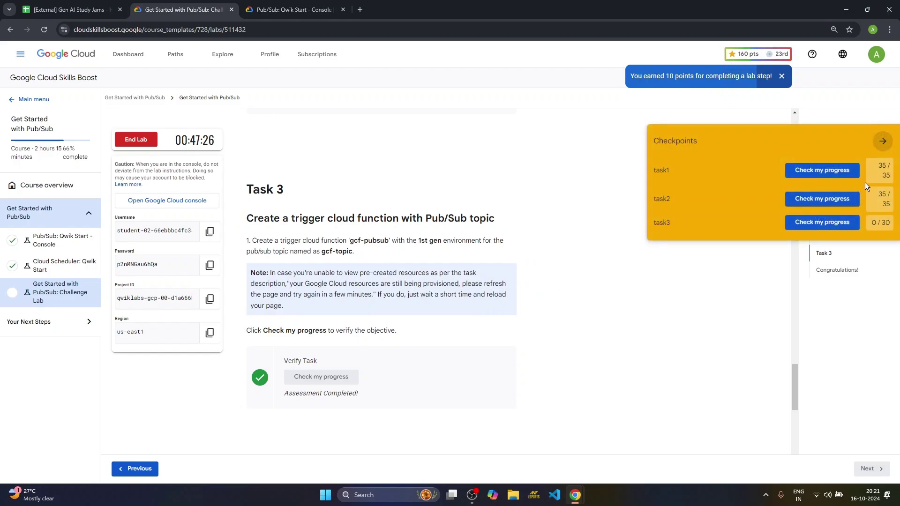
left_click(835, 224)
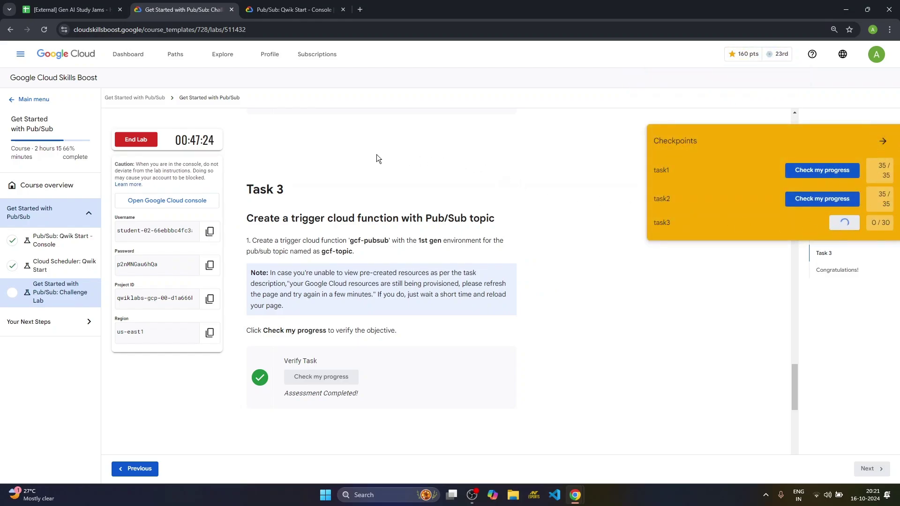
End the lab and submit a five-star satisfaction rating with the comment "Nice"
left_click(136, 141)
left_click(530, 289)
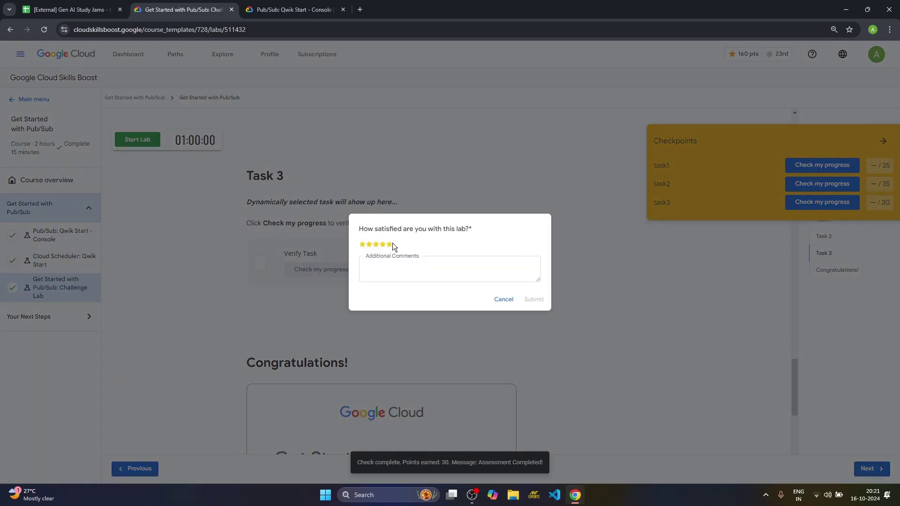
left_click(392, 243)
left_click(398, 273)
type("Nice")
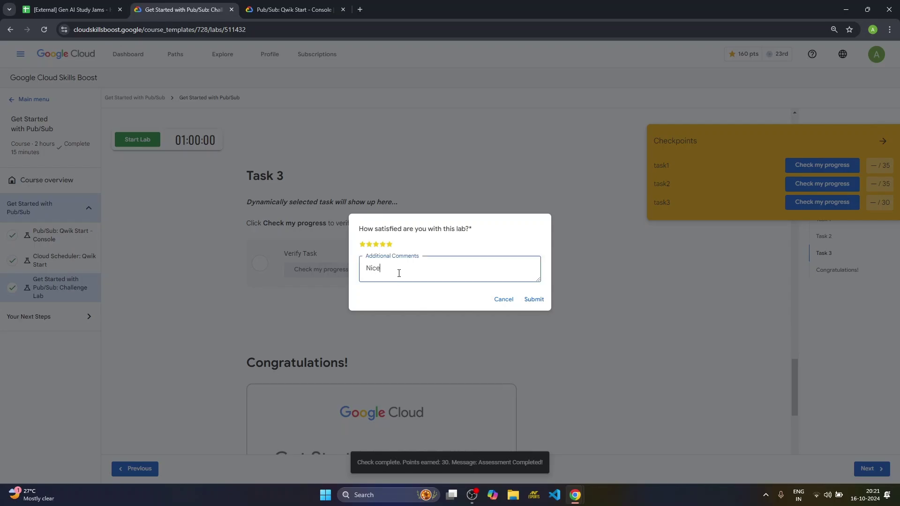
left_click(533, 299)
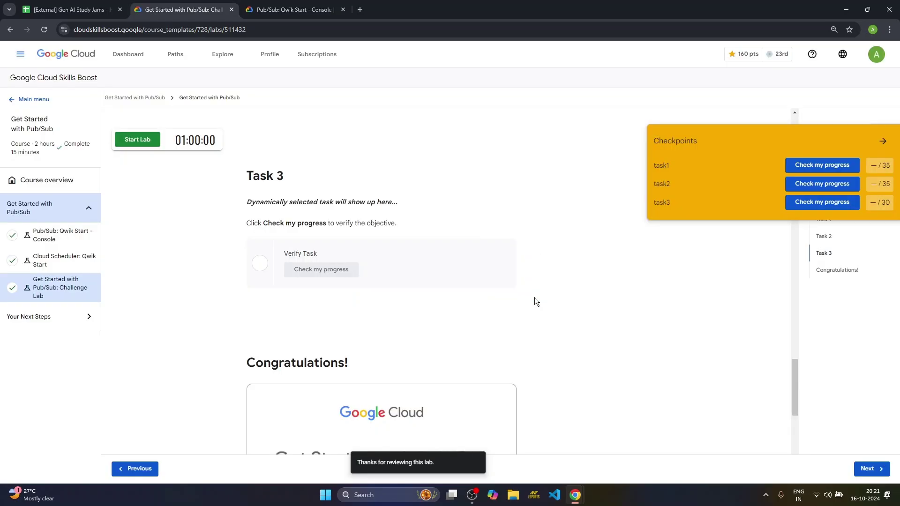